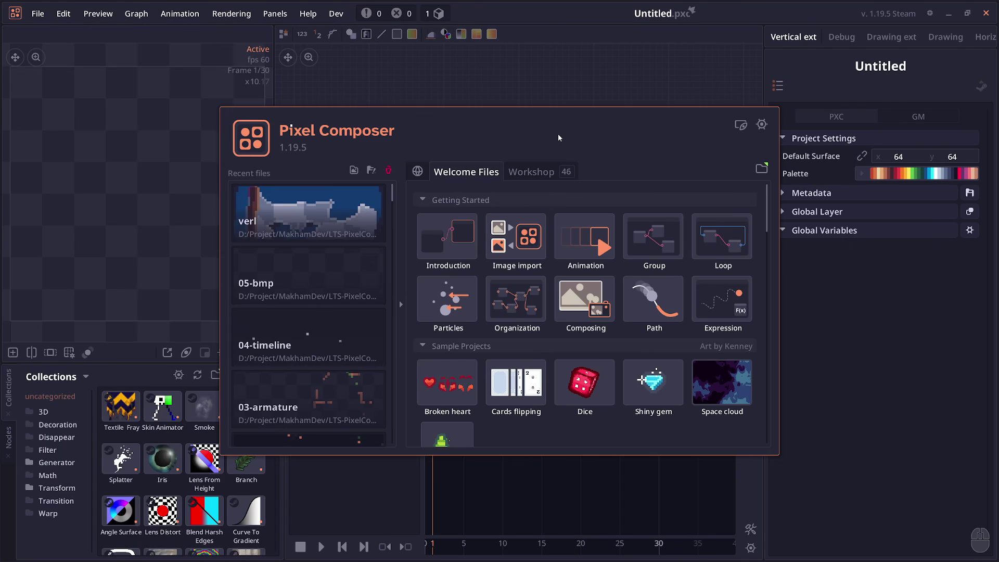
- Close the welcome screen to reveal the empty Untitled project's node graph
left_click(560, 79)
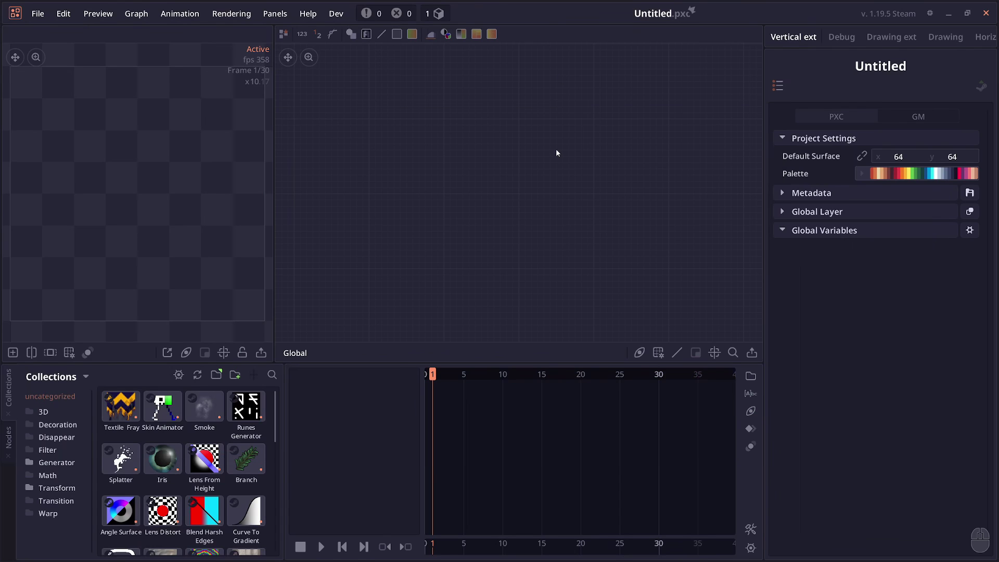
right_click(459, 206)
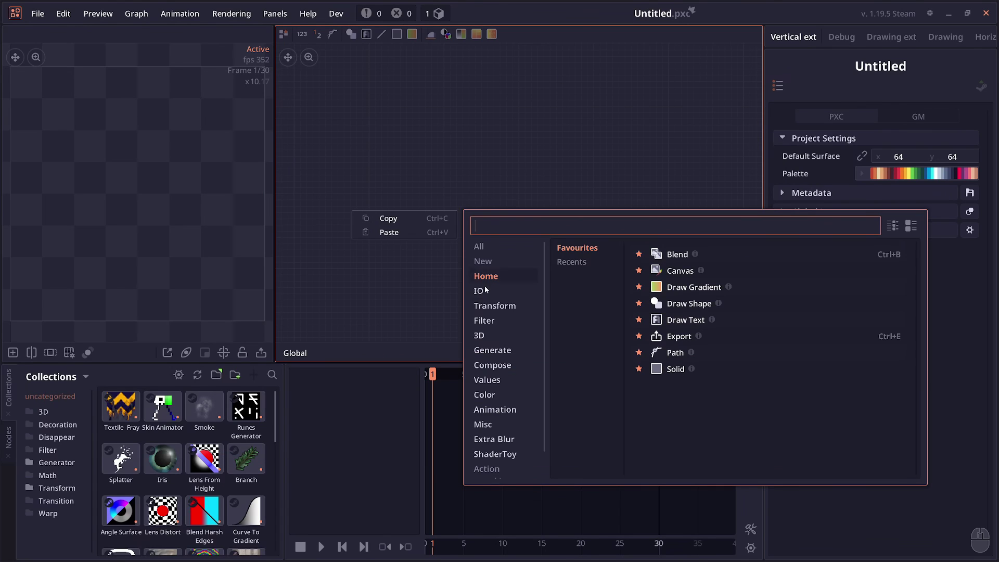
- Add the Generate > Simulation > VerletSim setup, placing a Verlet Mesh node wired into Render
left_click(507, 353)
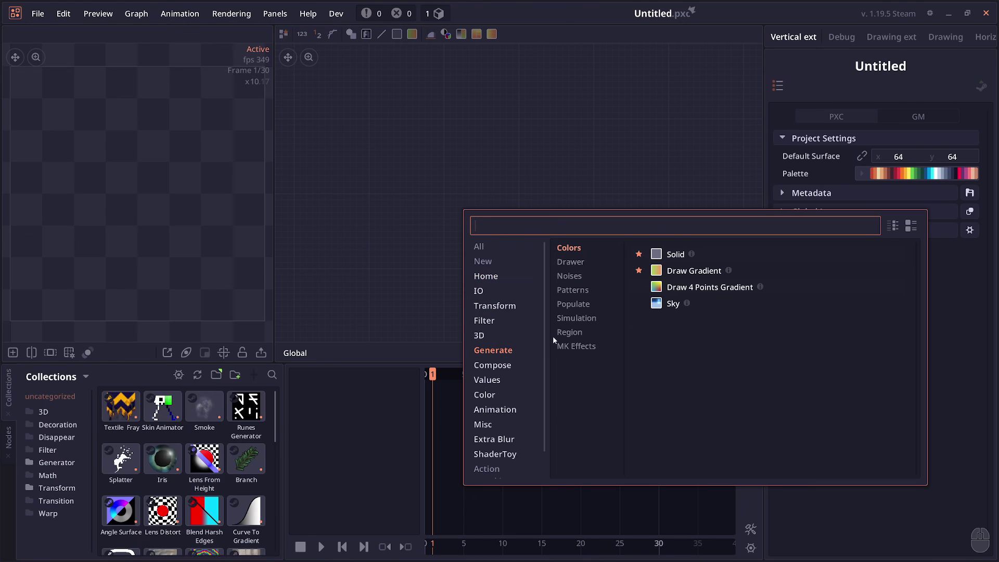
left_click(596, 320)
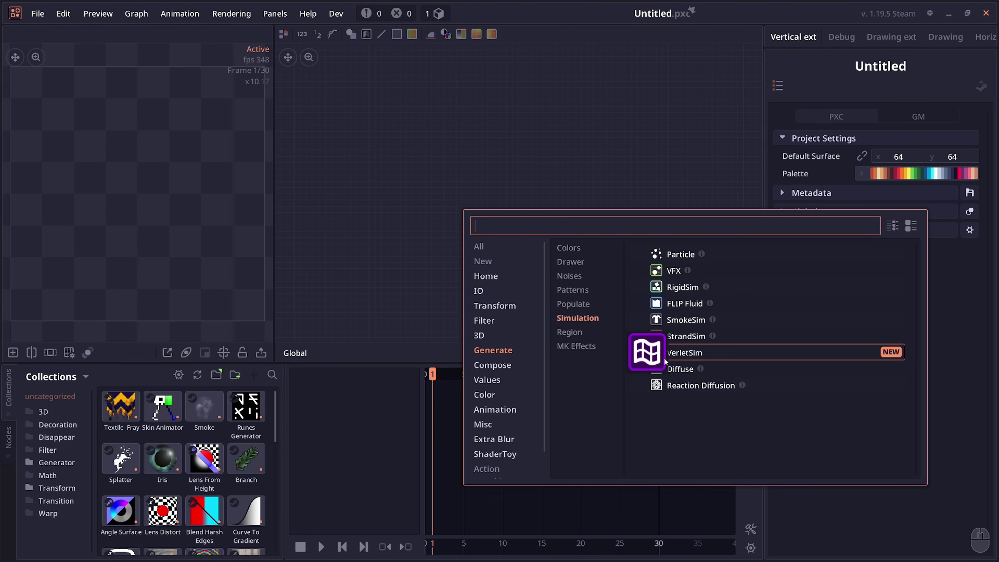
left_click(687, 354)
left_click(557, 269)
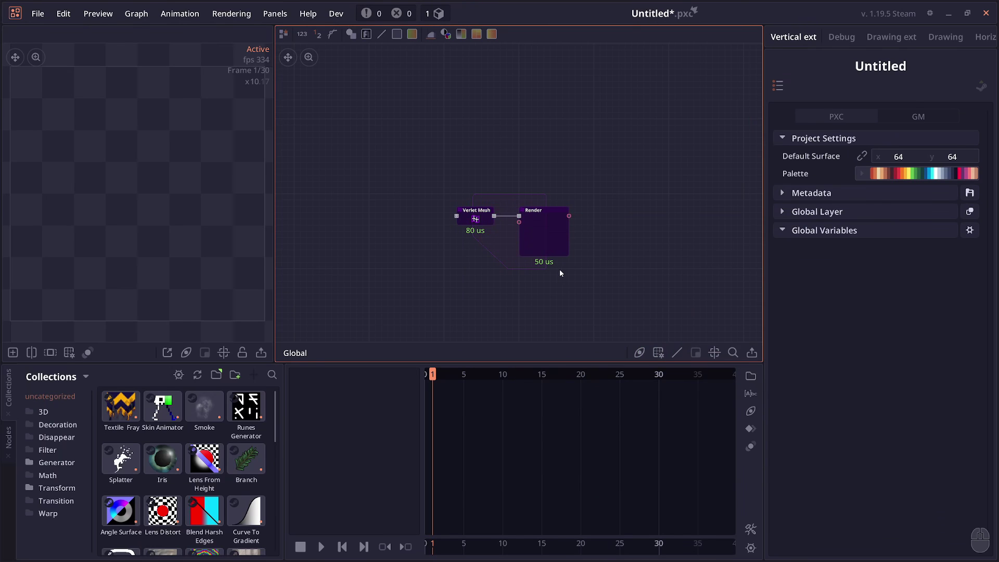
left_click(584, 245)
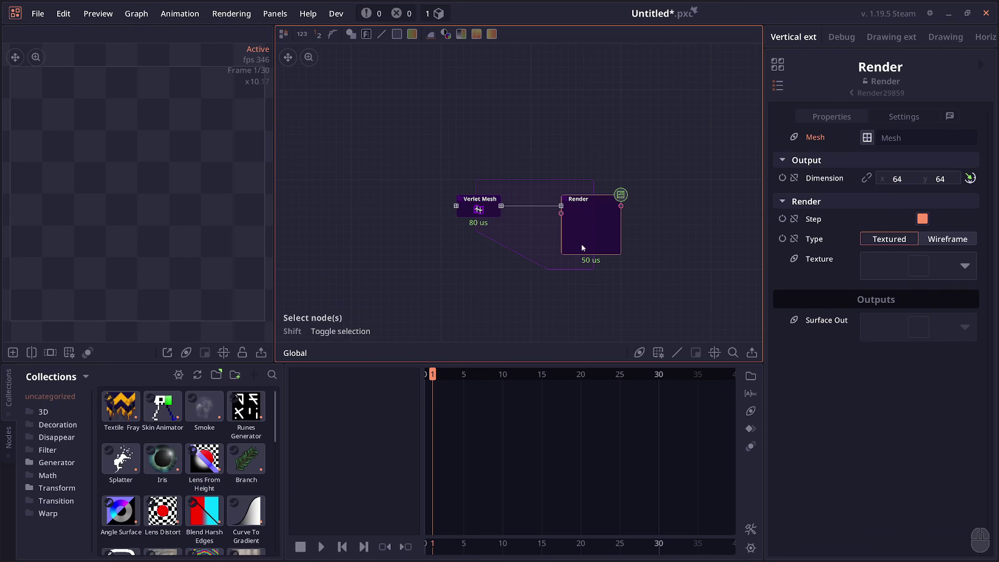
left_click(476, 211)
left_click(470, 265)
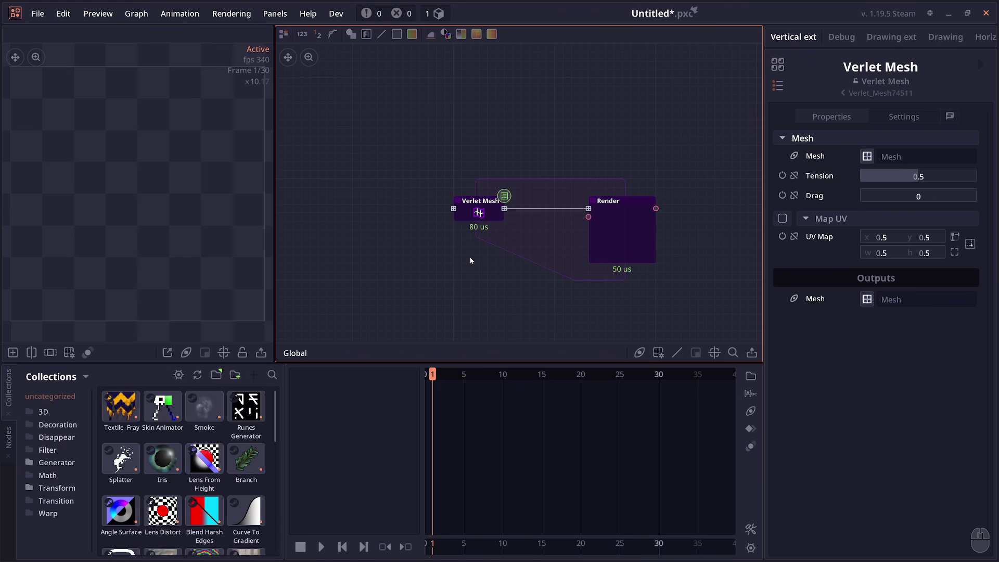
- Browse the VerletSim node family in the add-node search, then close the search
right_click(546, 235)
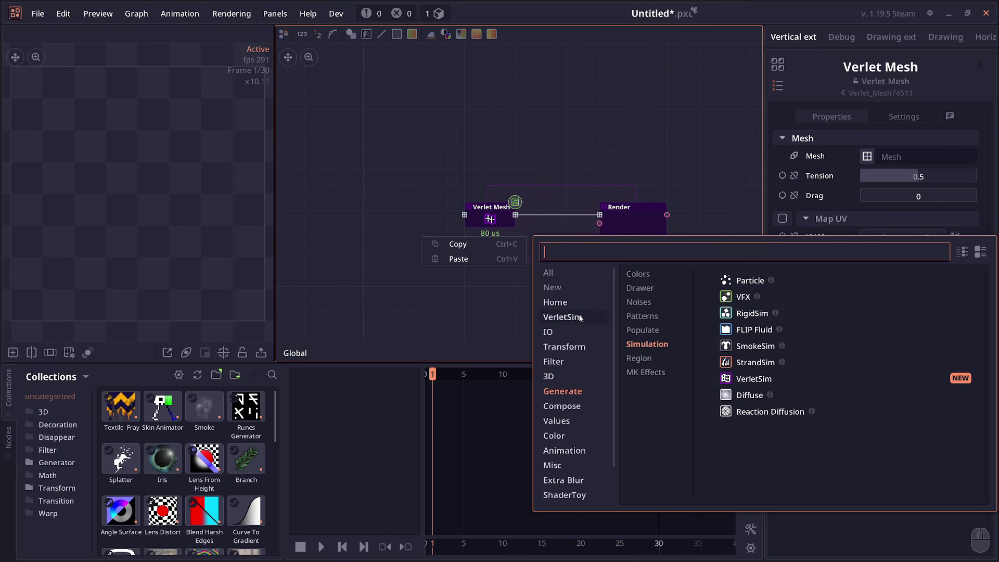
left_click(575, 318)
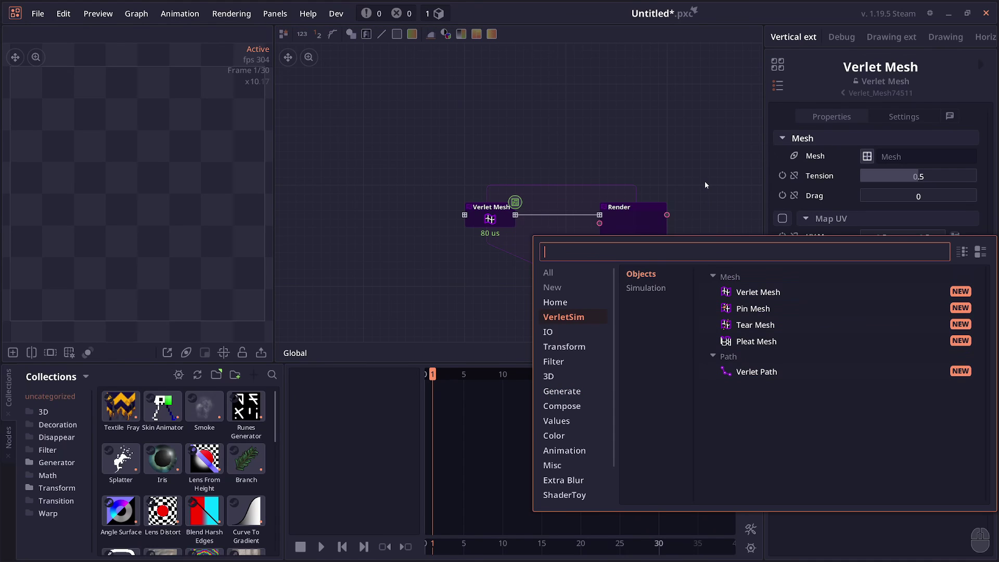
left_click(645, 288)
left_click(623, 132)
- Discard the unsaved graph and open 01-verletSim.pxc from the recent files list
key("ctrl+n")
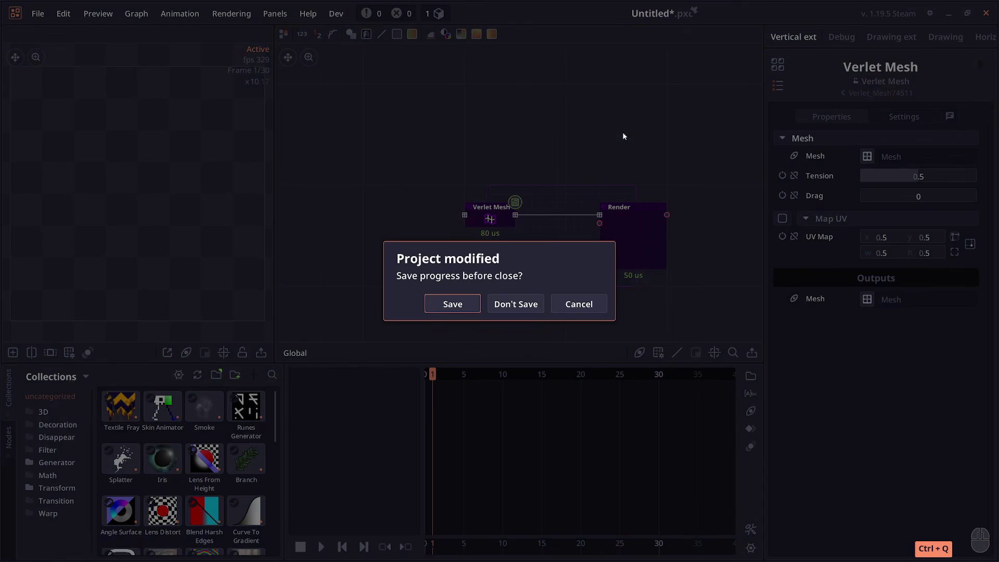
left_click(531, 298)
left_click(638, 15)
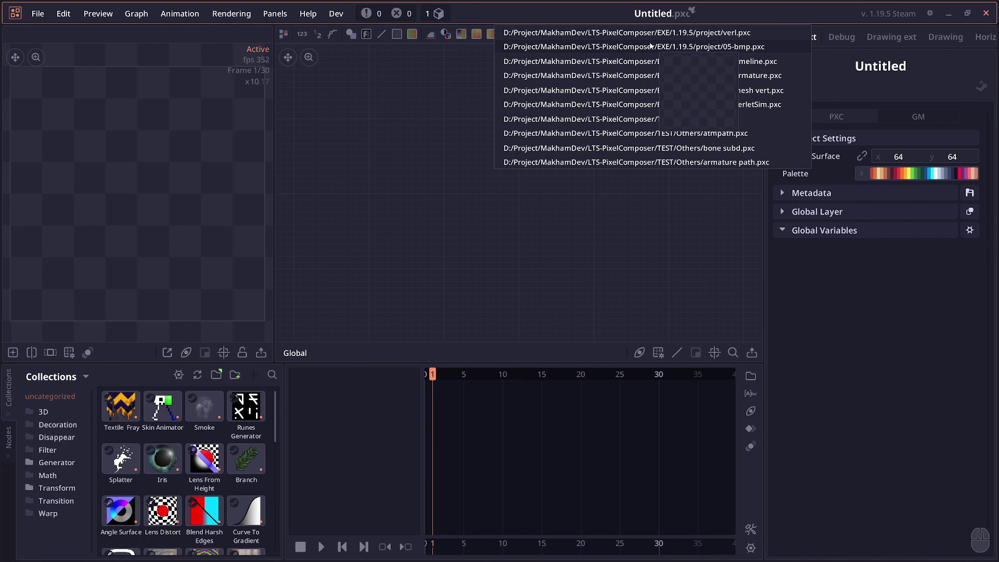
left_click(626, 269)
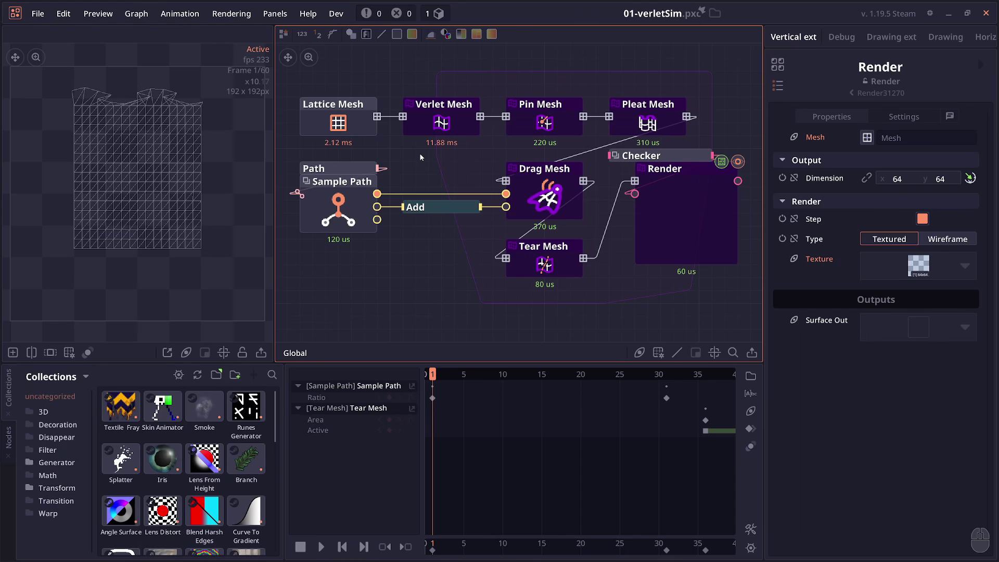
- Inspect the Lattice Mesh and Verlet Mesh settings, nudge Render left, and play the cloth simulation
left_click(442, 112)
left_click(338, 106)
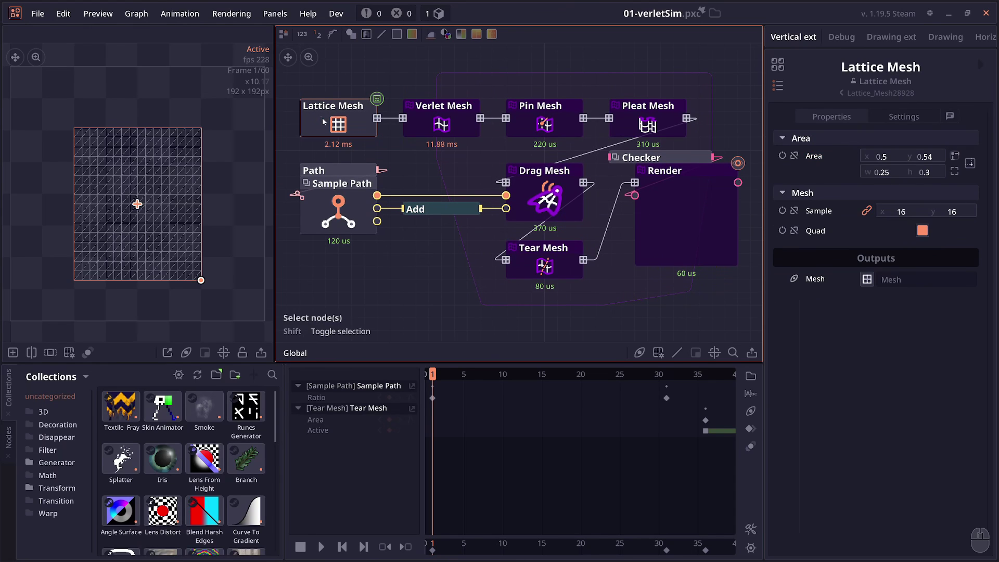
left_click_drag(294, 88, 385, 146)
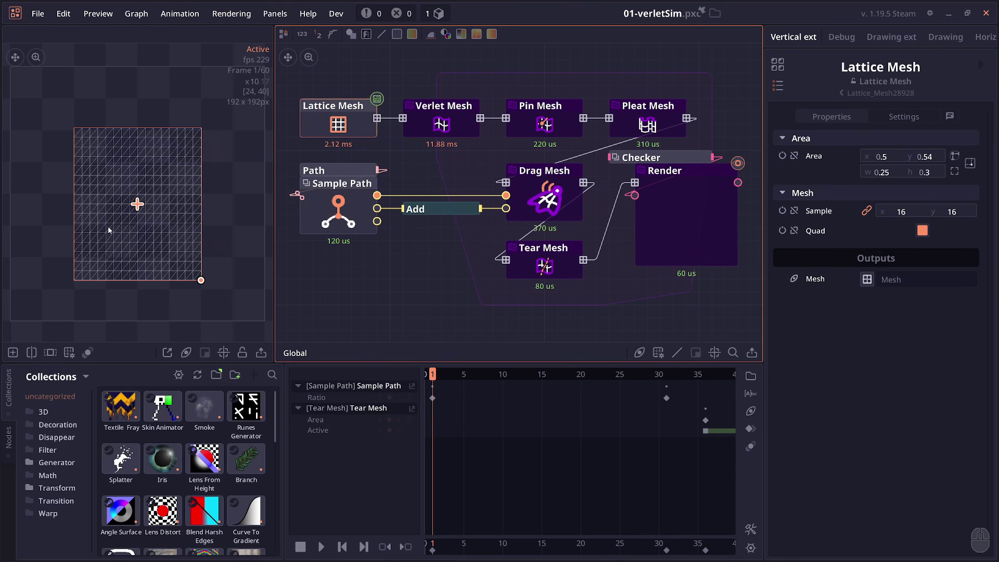
left_click(422, 129)
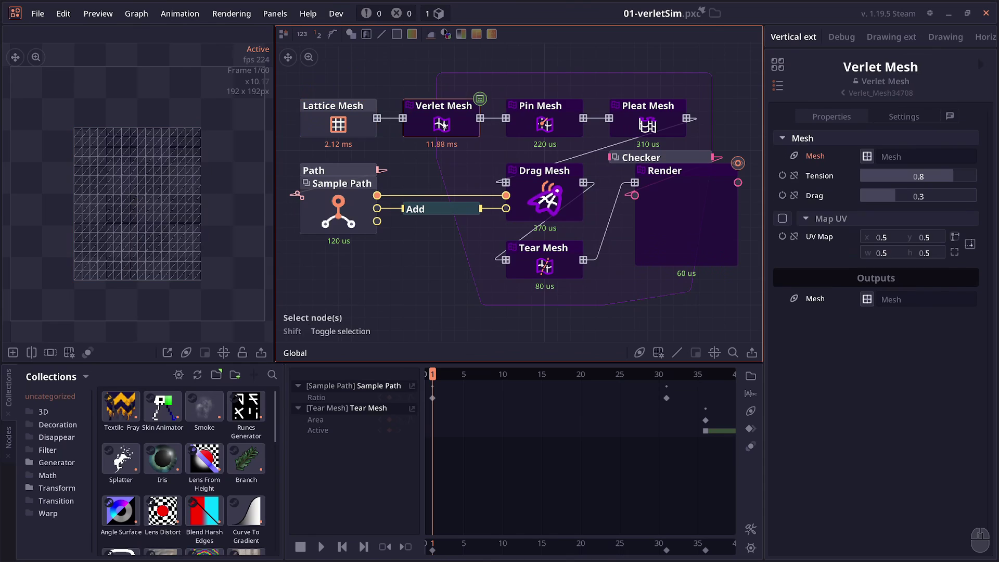
left_click_drag(672, 234, 646, 234)
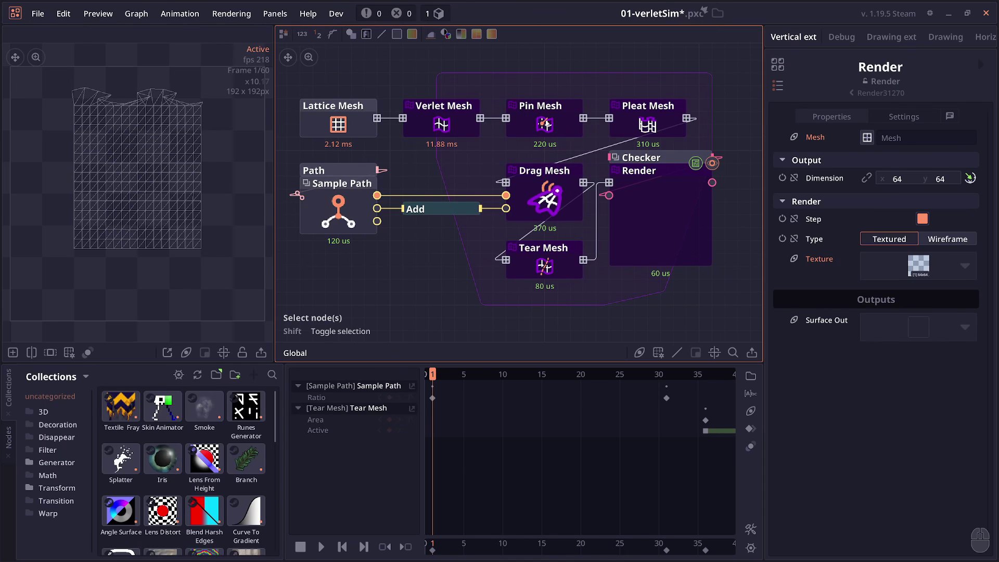
key("space")
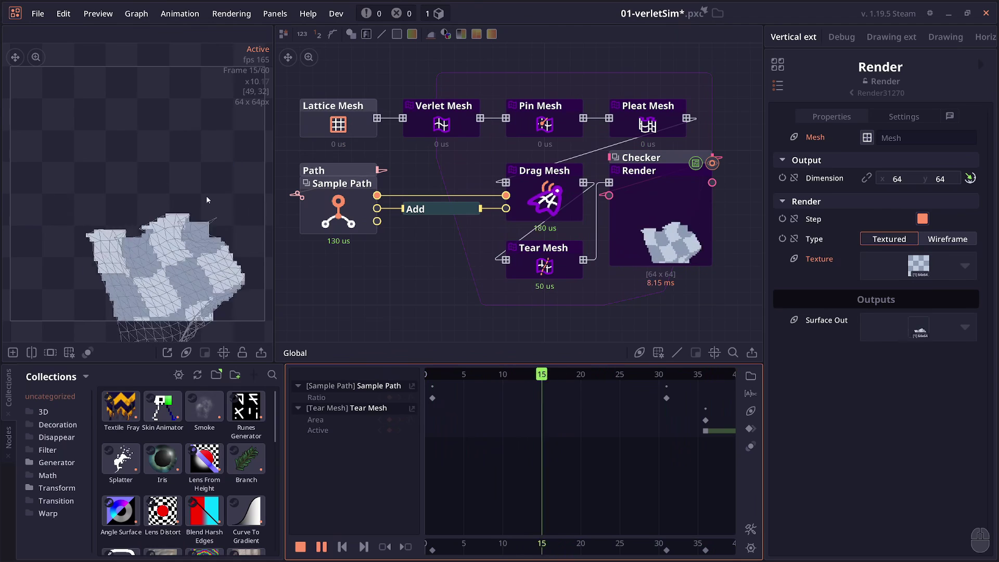
- Inspect the Tear Mesh node and move the Verlet Path node slightly lower
left_click(558, 275)
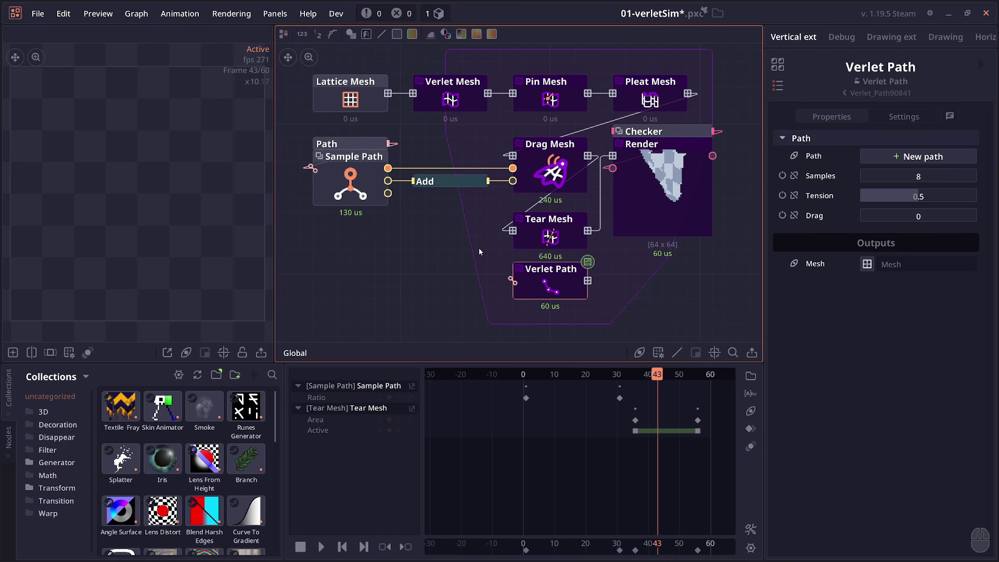
left_click_drag(554, 285, 554, 297)
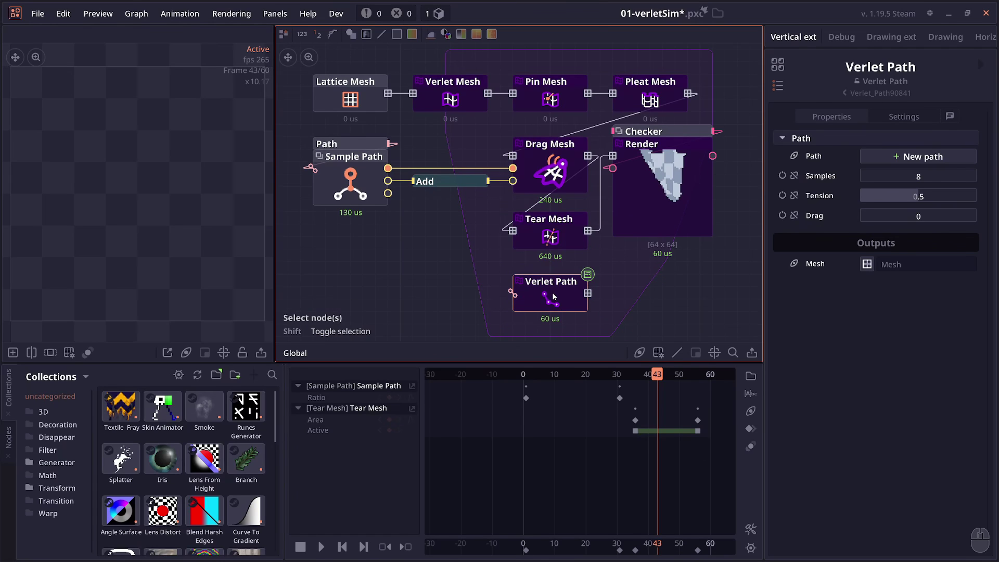
left_click(406, 286)
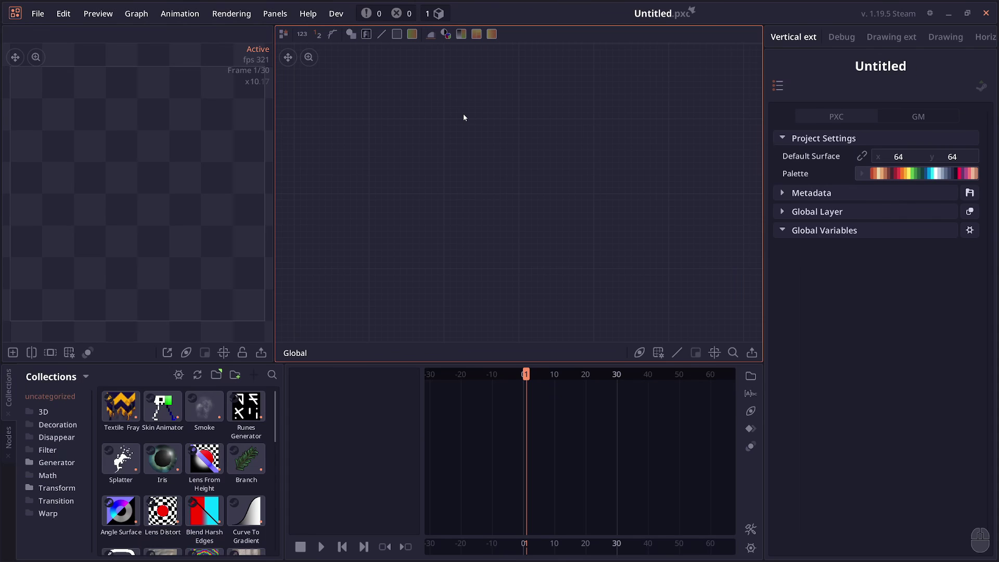
- Drag 03-armature.pxc into the graph panel to open the armature project
left_click_drag(693, 213, 494, 208)
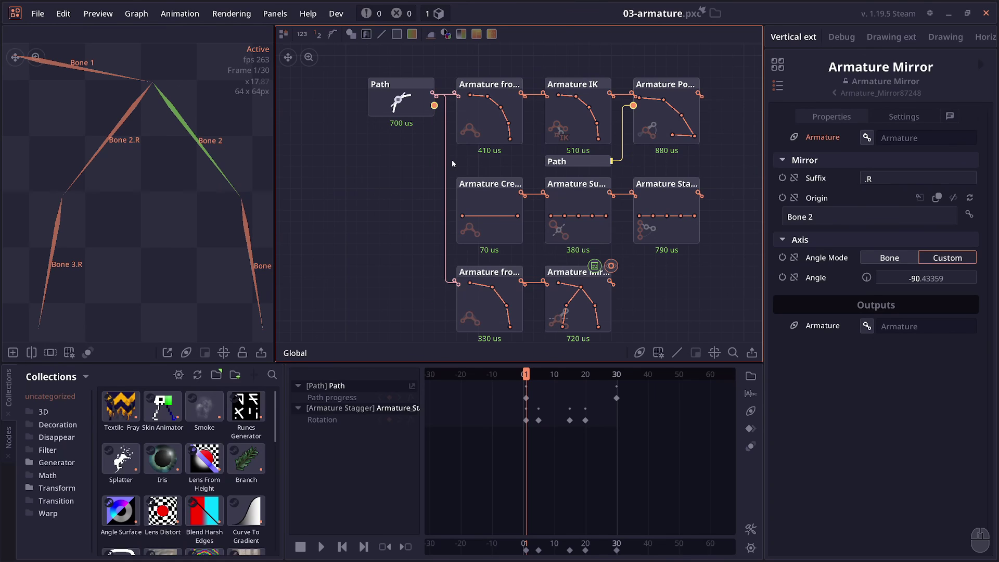
- Inspect the Armature from Path, Armature IK origin/target bones, and Armature Pose Bone results
left_click(489, 85)
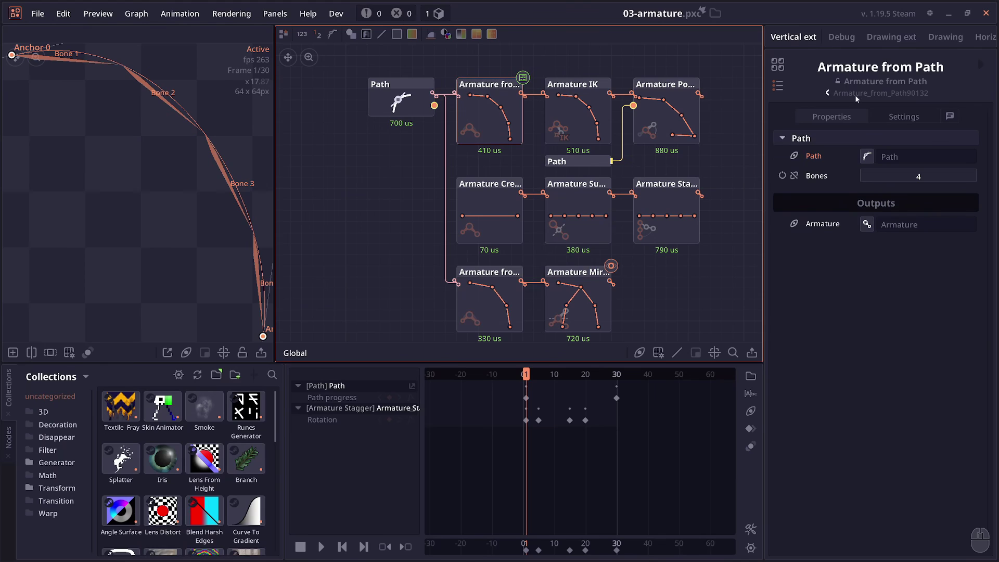
left_click_drag(394, 137, 399, 142)
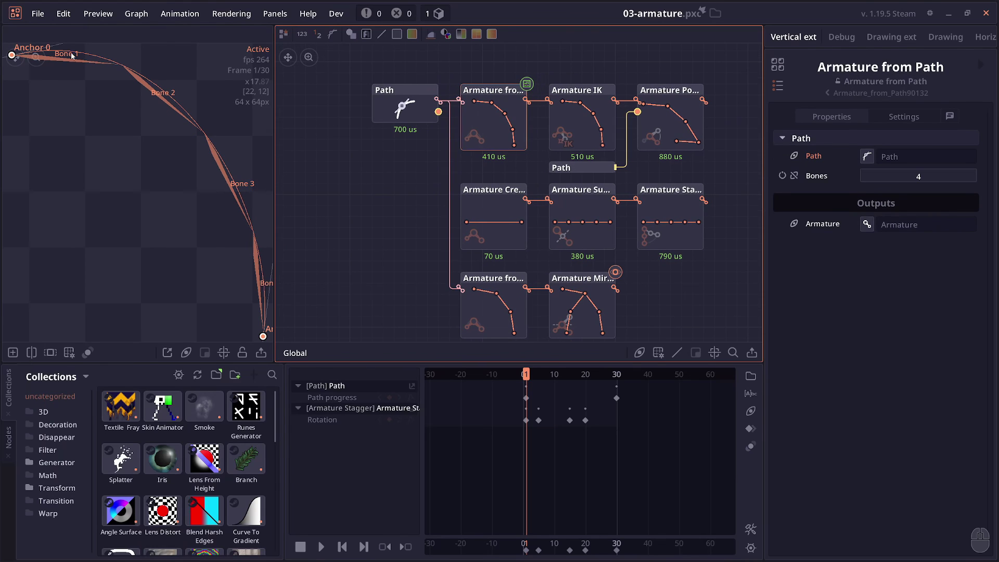
left_click(591, 120)
scroll(39, 172, "down", 2)
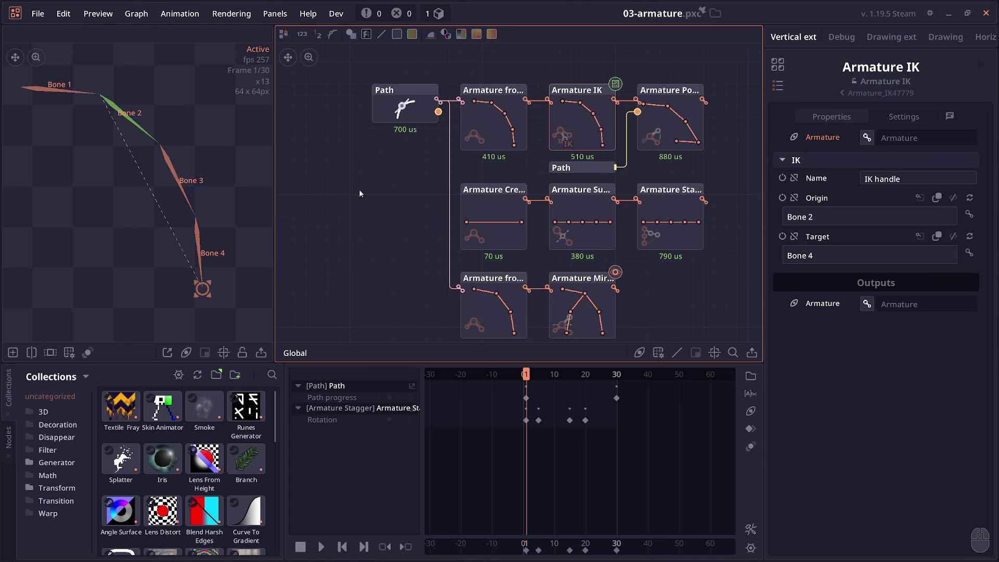
left_click(686, 119)
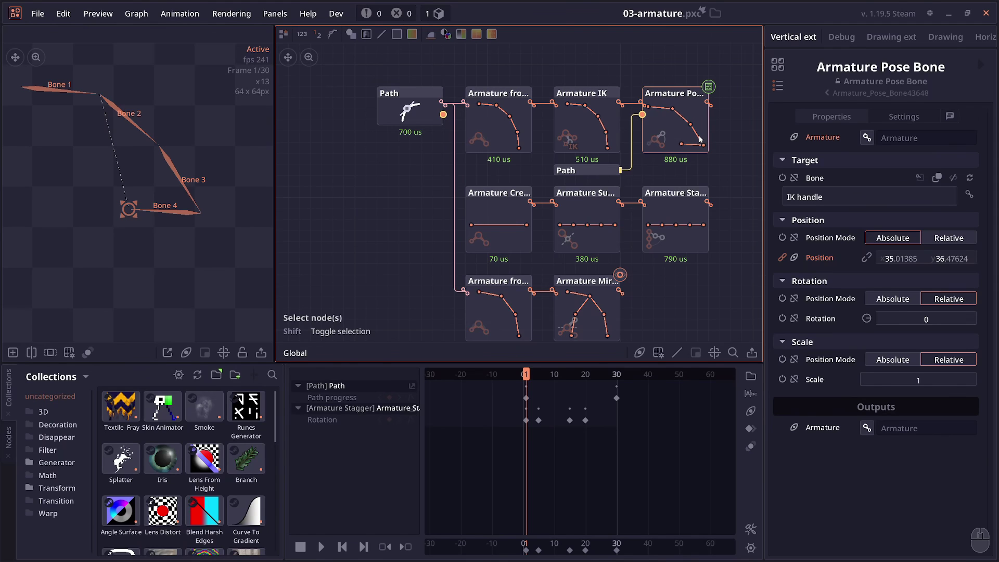
- Play and stop the armature animation, then show the Path node's anchors and settings
key("space")
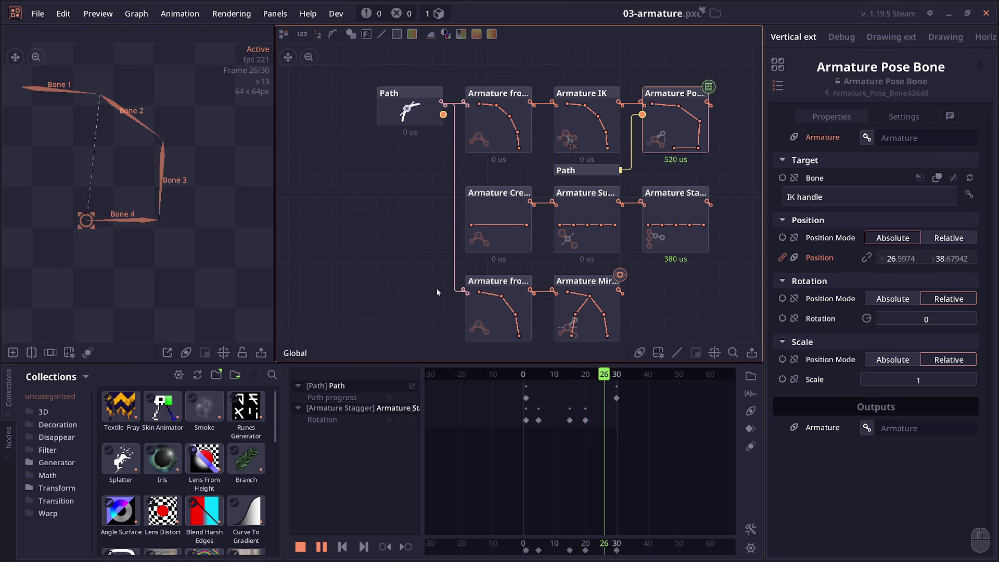
key("space")
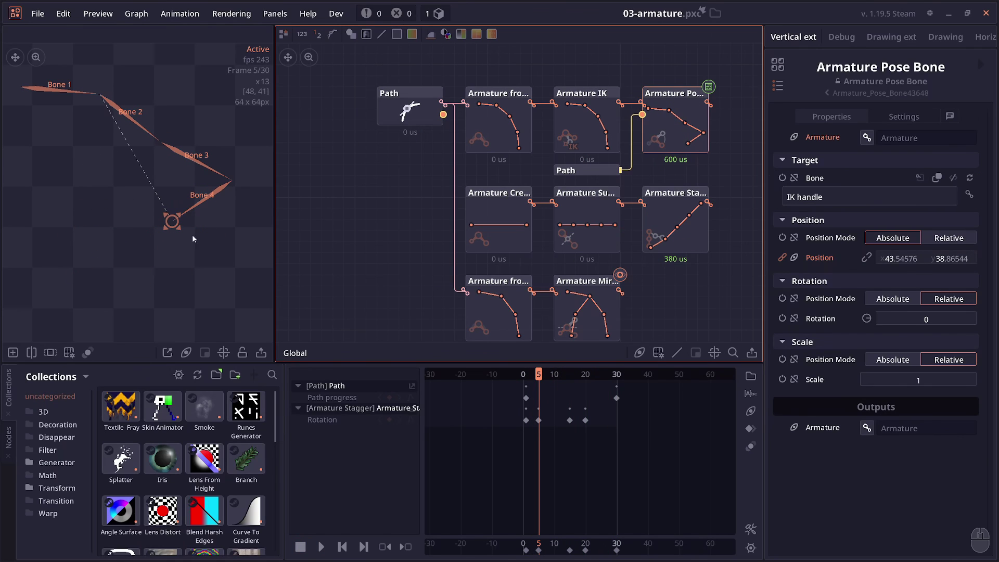
left_click(586, 171)
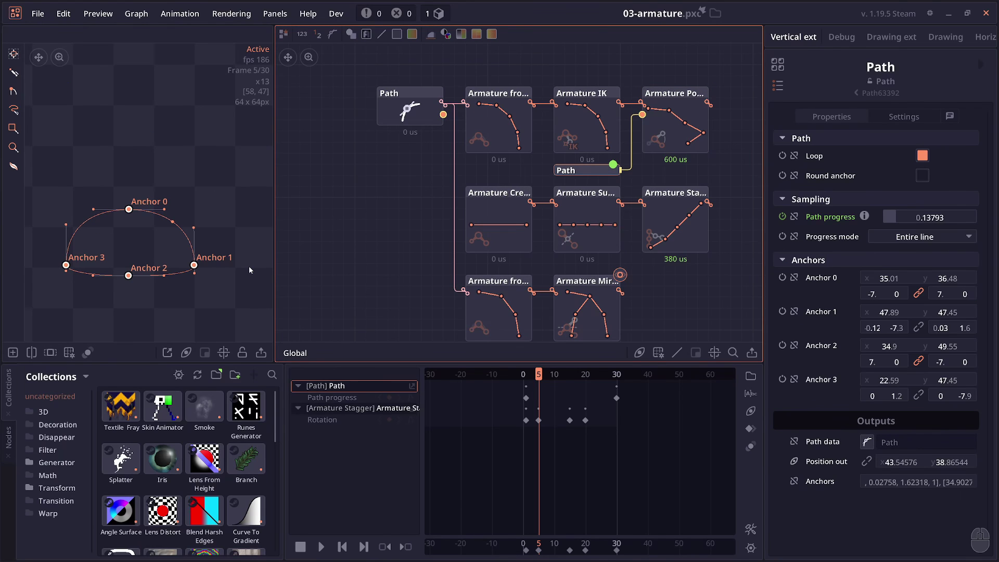
- Compare Armature Subdivide's four bones with Armature Create's single bone, then view the mirrored bones
left_click(587, 224)
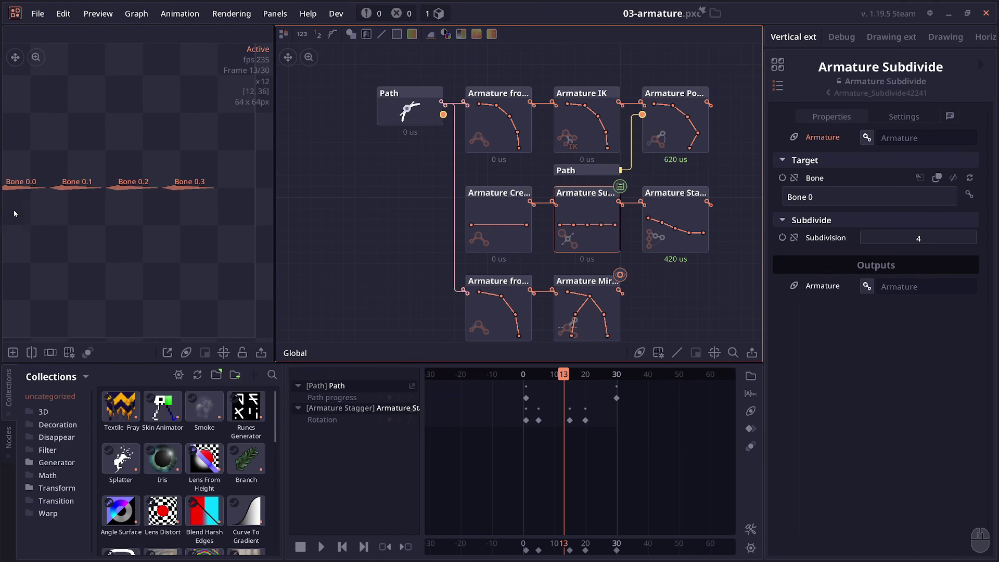
left_click(498, 222)
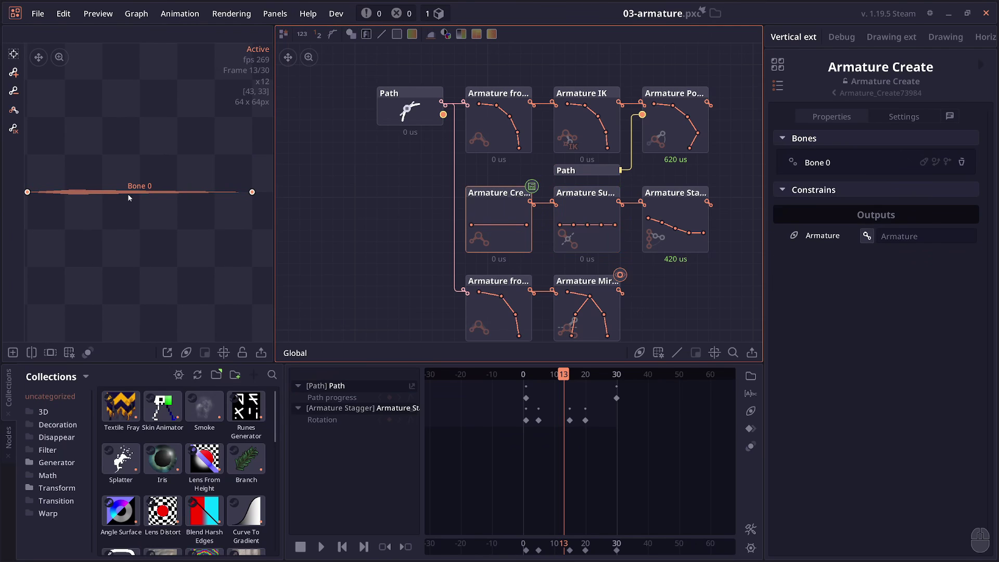
left_click(573, 221)
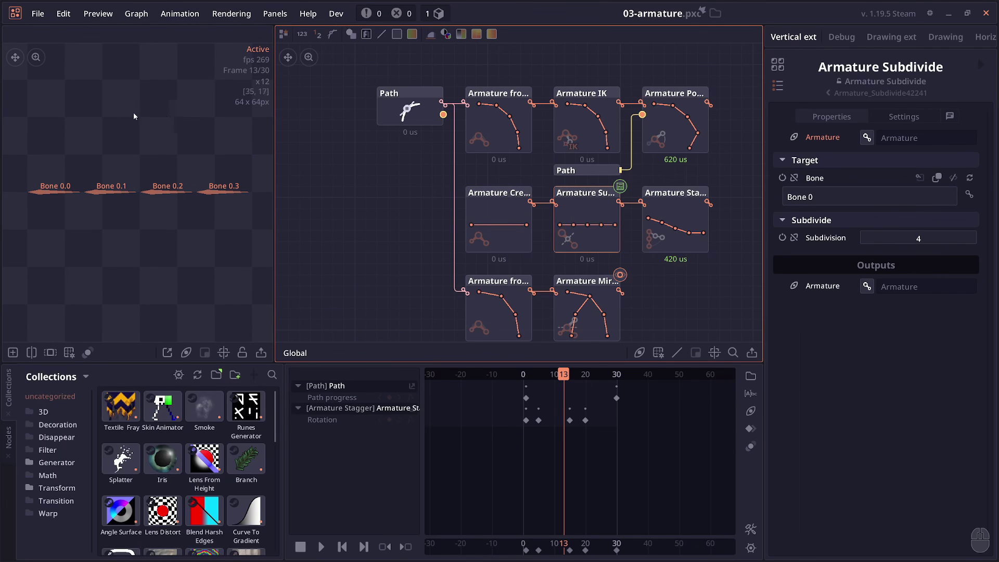
left_click(498, 312)
left_click(597, 319)
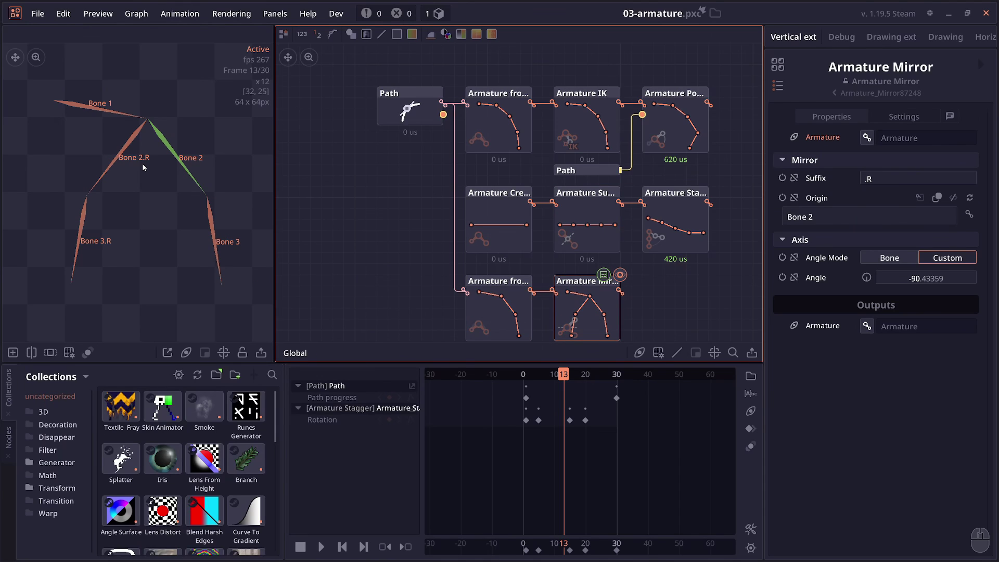
- Inspect the Armature Stagger settings and play, then stop, the staggered bone animation
left_click(676, 229)
key("space")
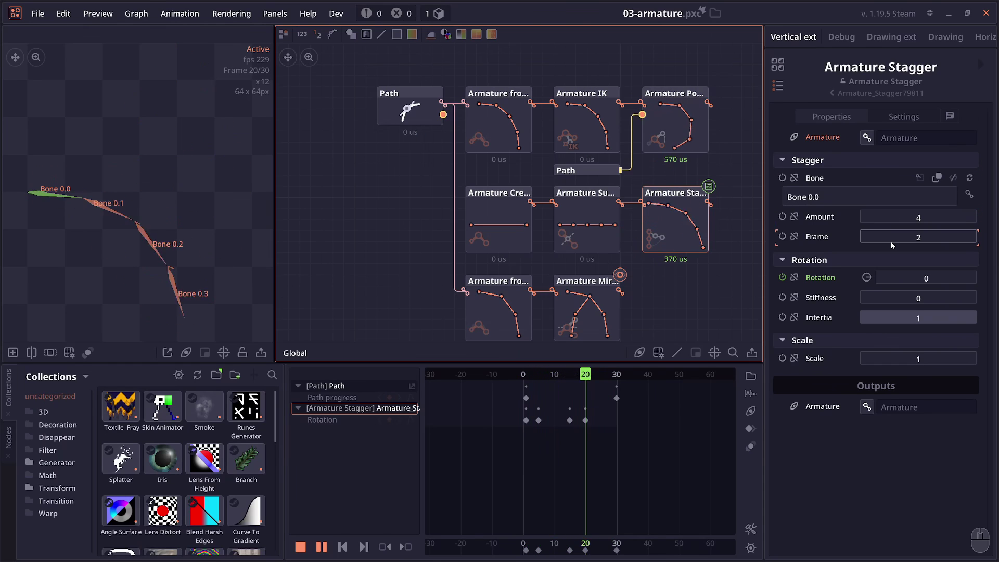
key("space")
left_click(658, 281)
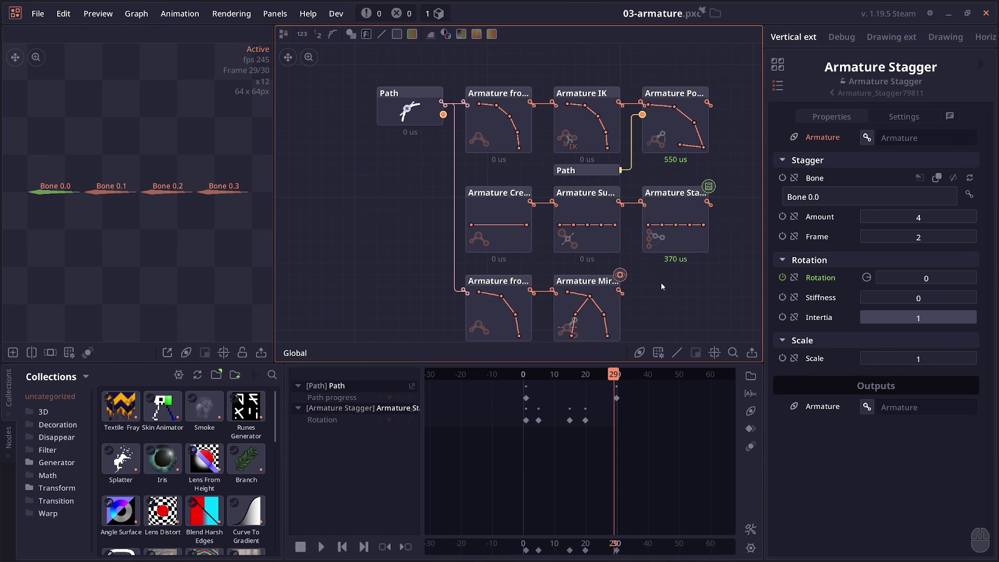
left_click_drag(658, 279, 647, 271)
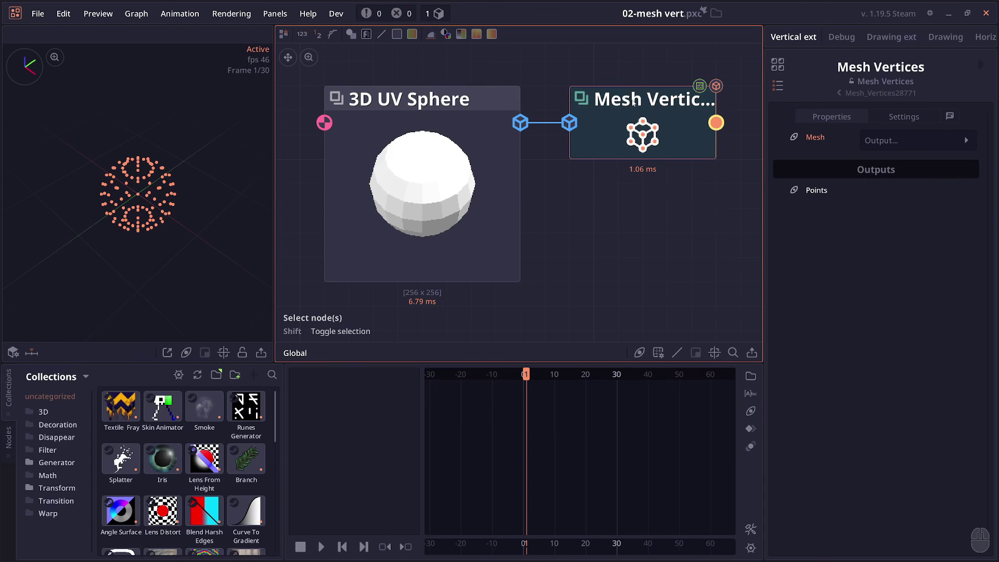
scroll(634, 102, "down", 2)
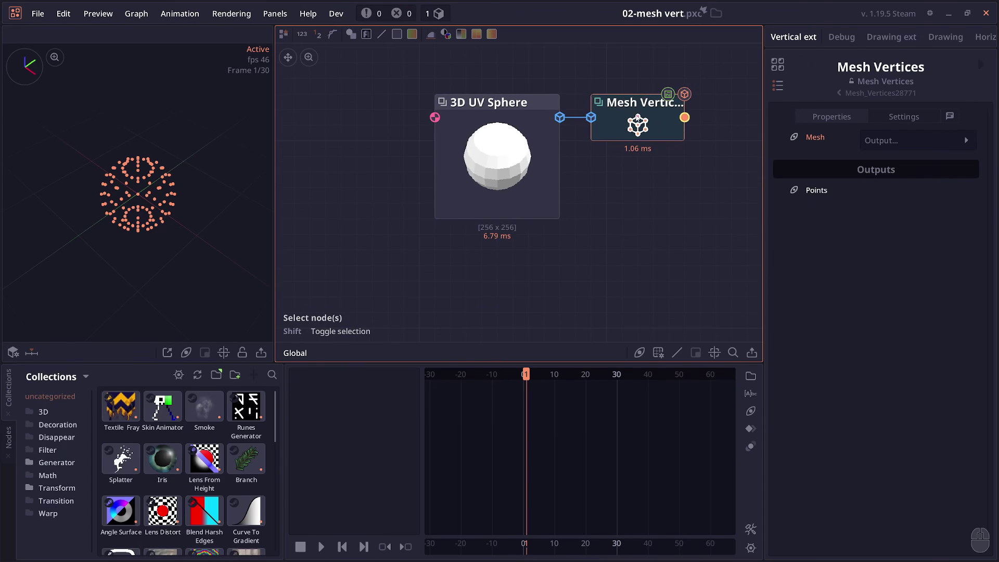
- Orbit the 3D UV Sphere preview, then view its Mesh Vertices points and their coordinate list
left_click(434, 242)
left_click_drag(107, 222, 82, 195)
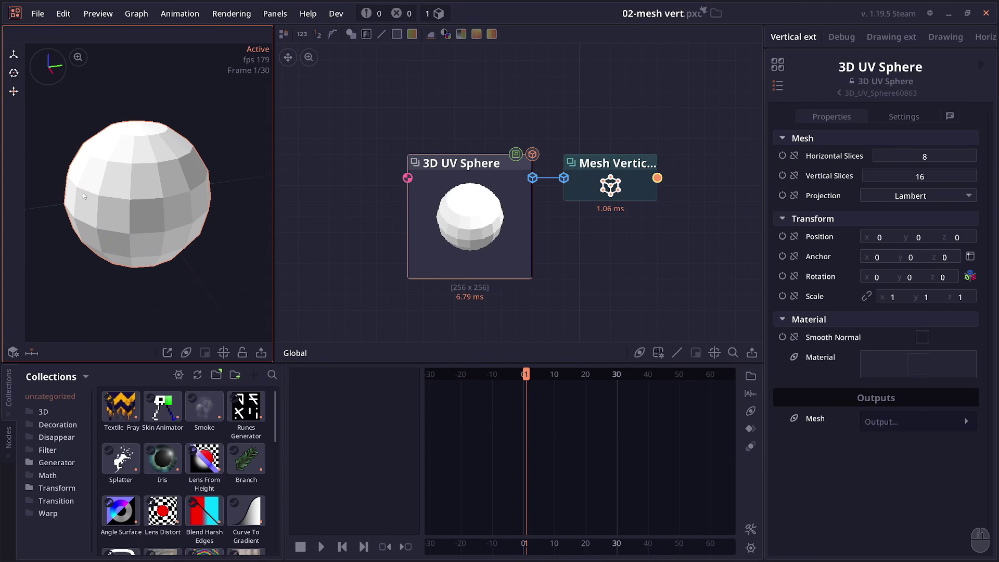
left_click(625, 190)
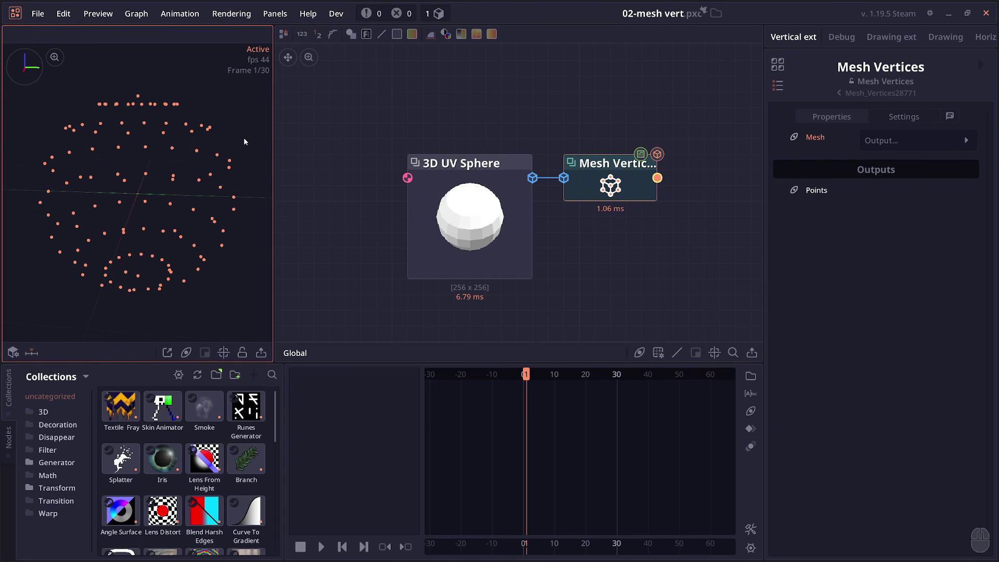
key("shift")
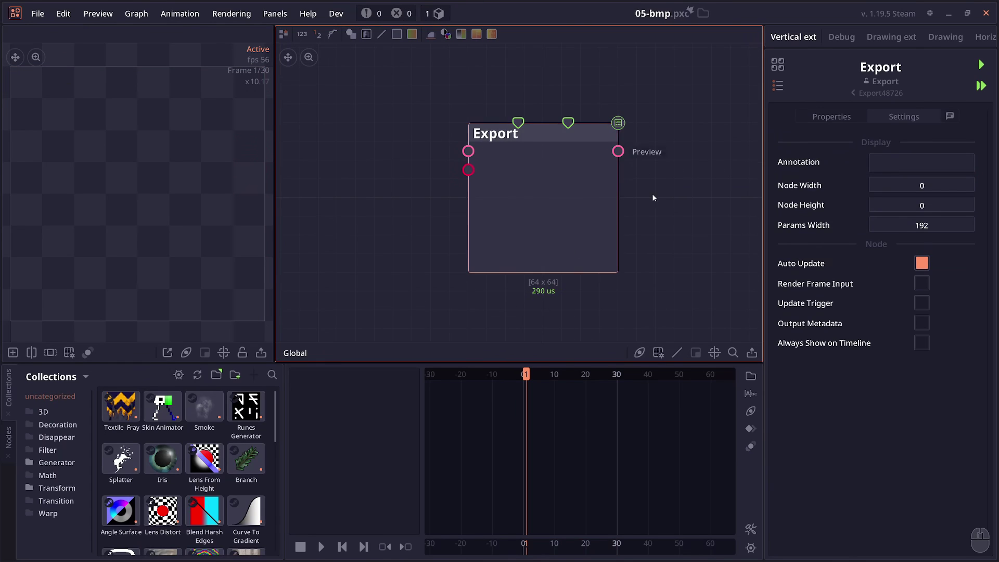
- Review the Export node's single-image .bmp format settings, then start a new Untitled project
left_click(835, 117)
scroll(889, 366, "down", 3)
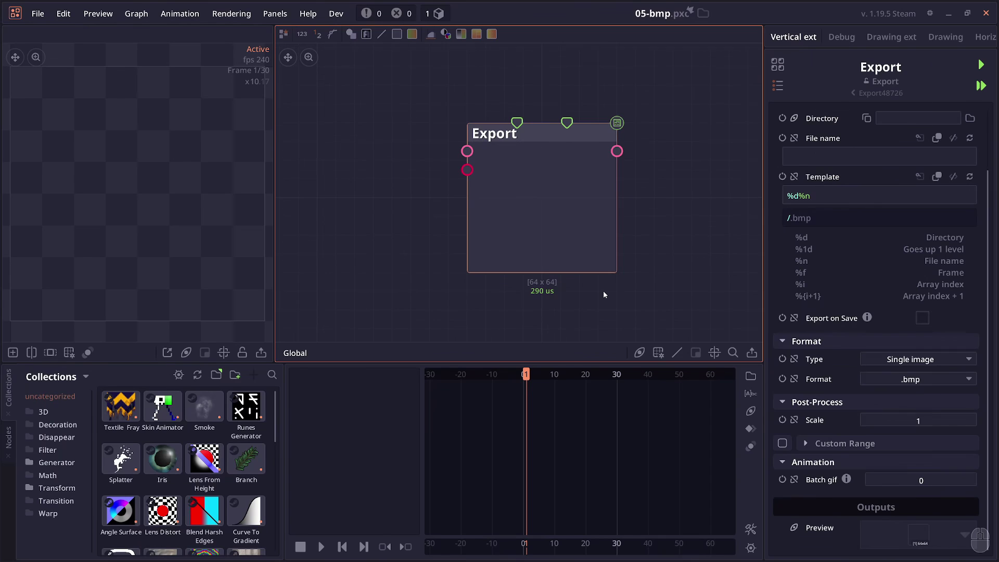
key("ctrl+n")
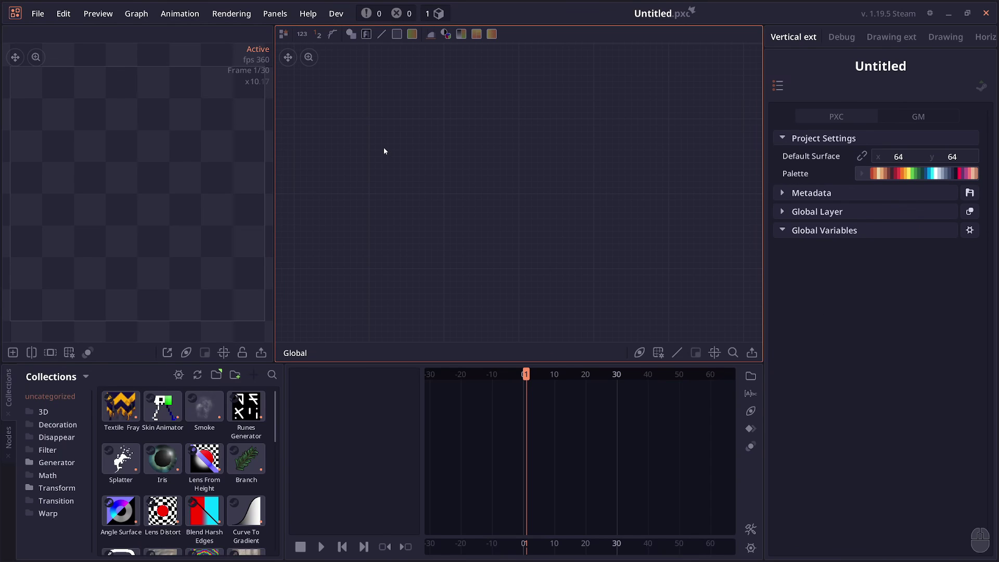
key("ctrl+o")
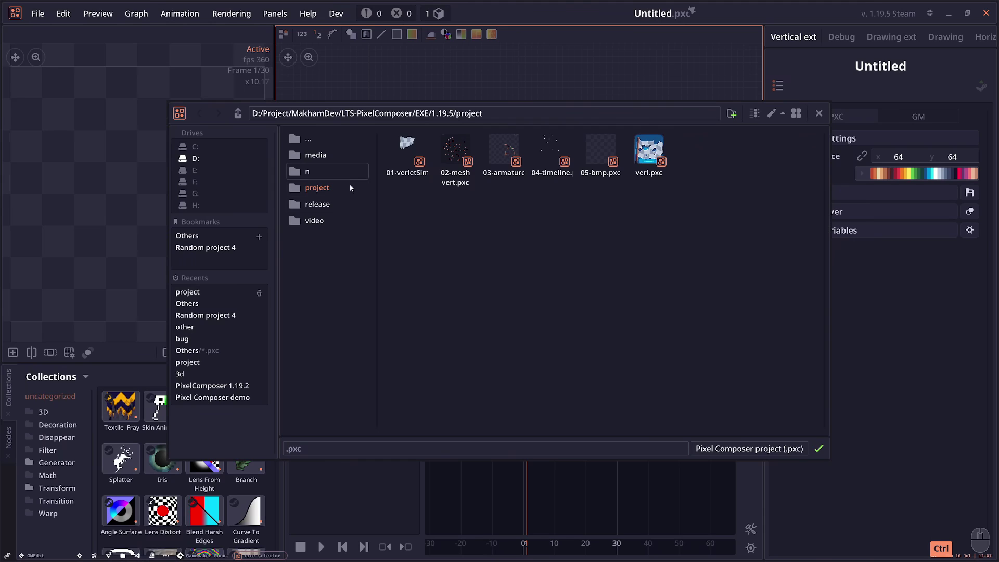
- Enter 05-bmp.pxc as the file name and check the file-already-exists warning
right_click(607, 172)
right_click(697, 213)
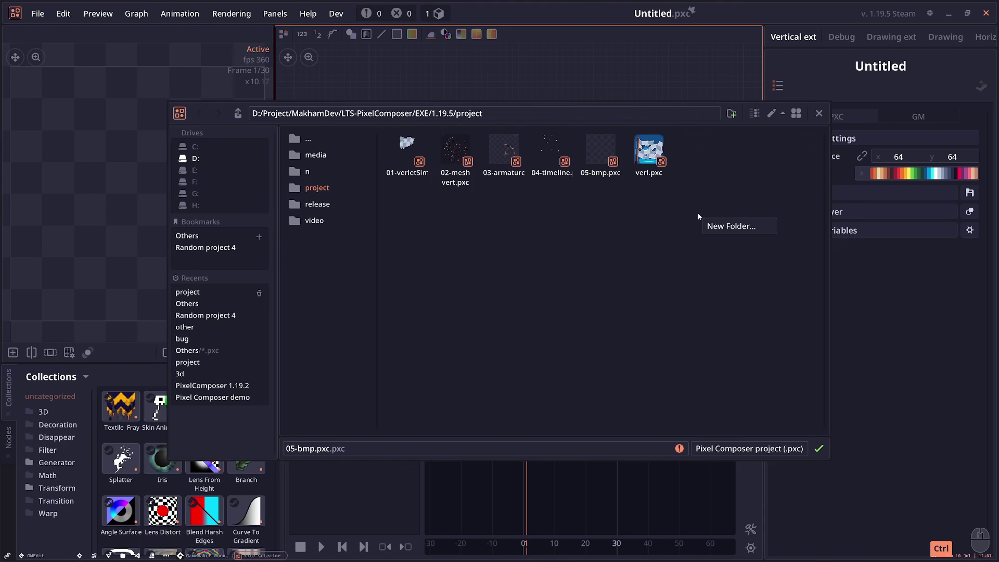
left_click(685, 222)
mouse_move(679, 449)
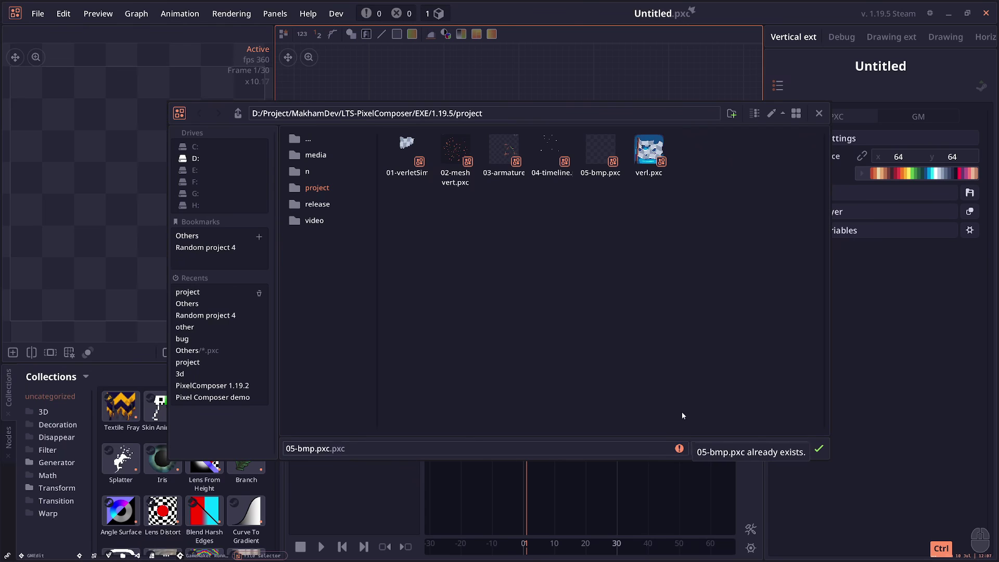